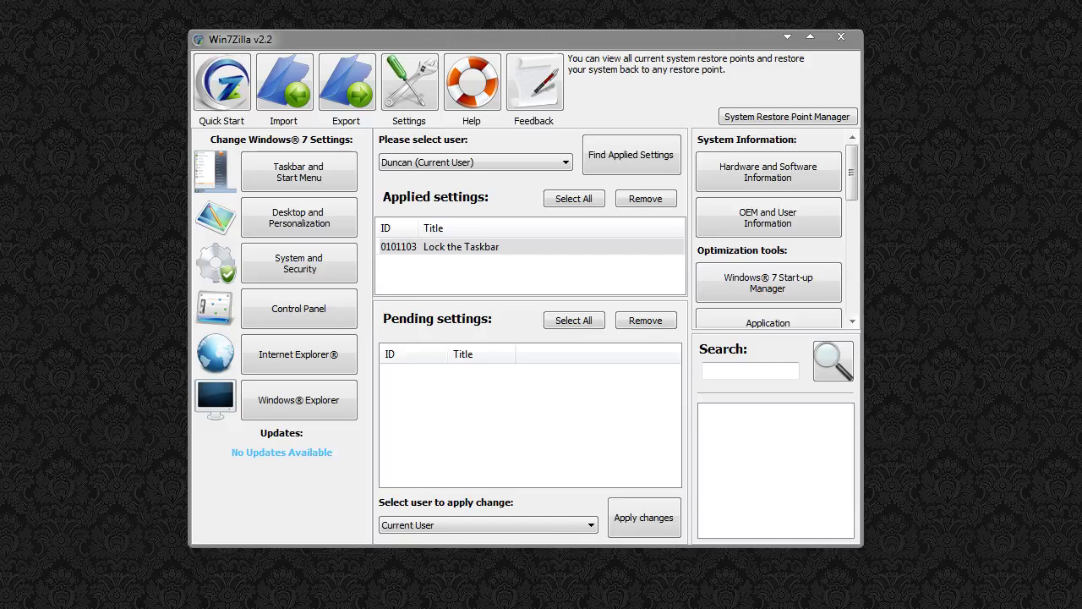
Step: Browse the Quick Start Guide's system information and optimization pages, then close it
{"action": "left_click", "coordinate": [231, 95]}
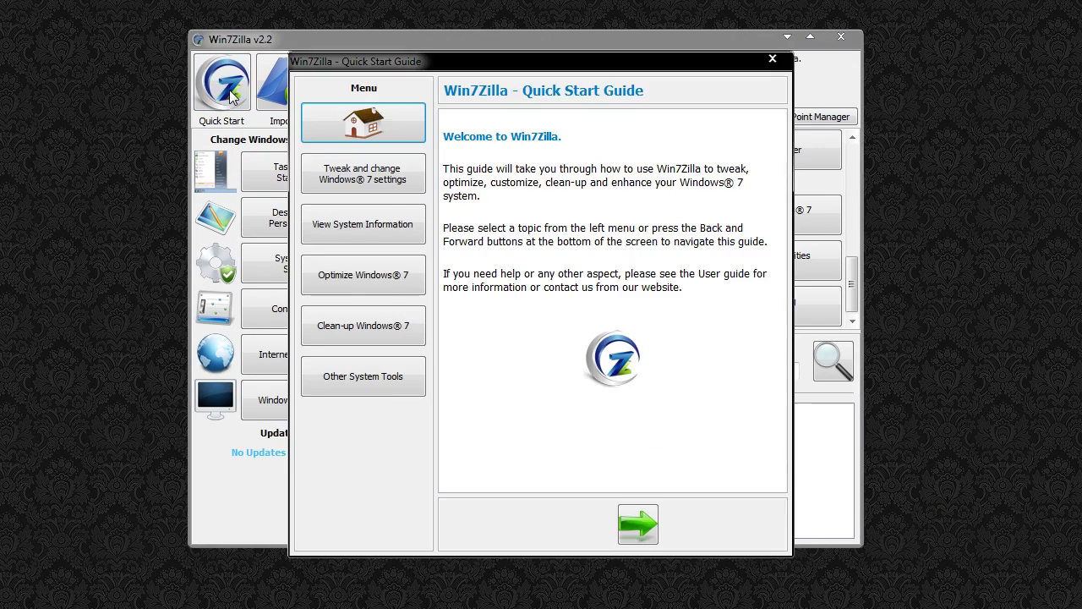
{"action": "left_click", "coordinate": [362, 224]}
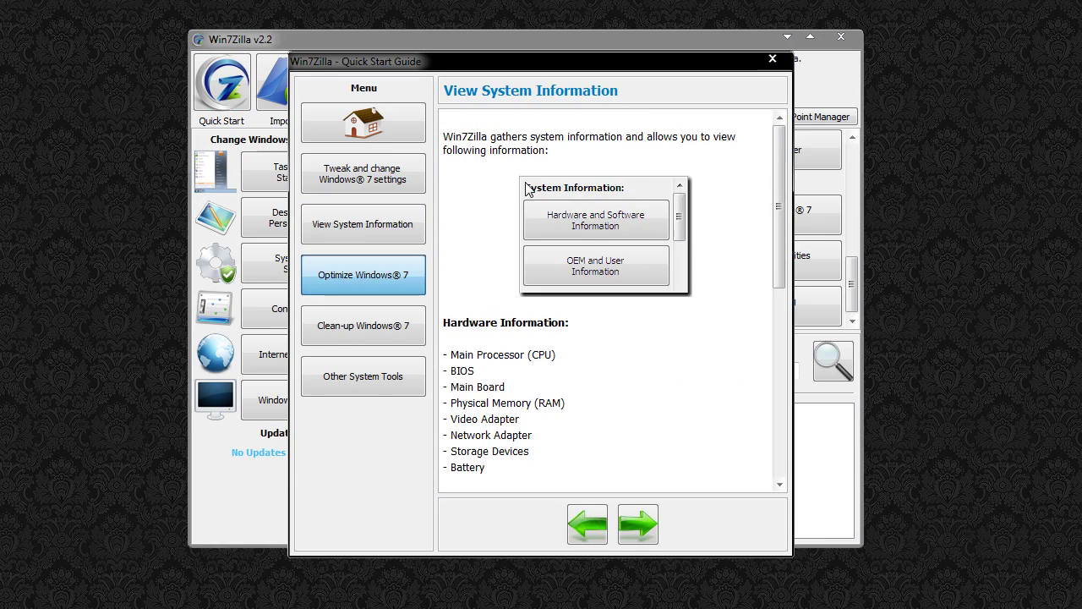
{"action": "left_click", "coordinate": [772, 59]}
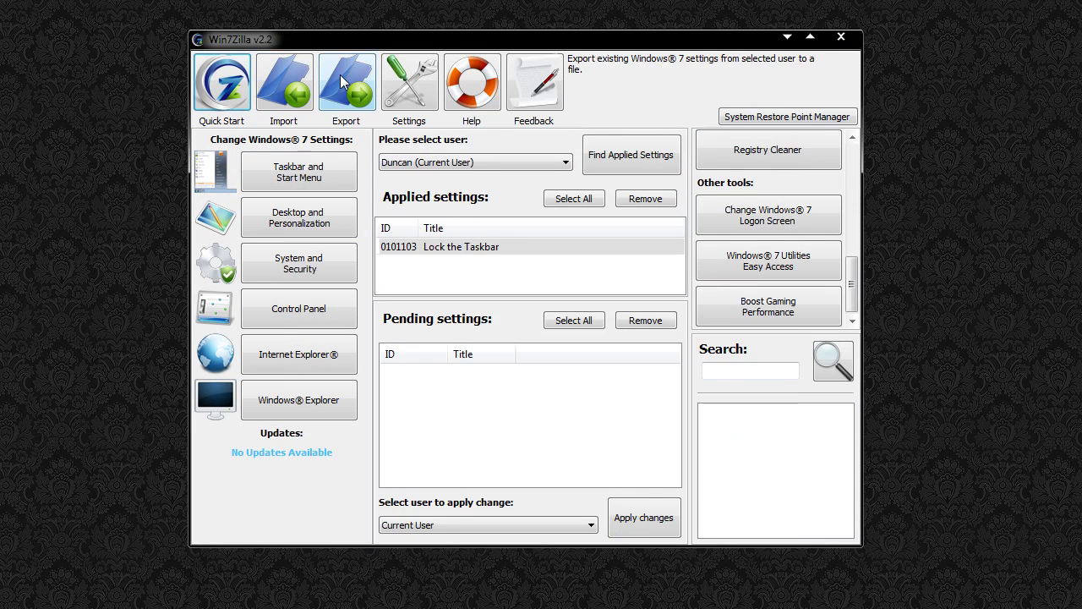
Step: Preview Win7Zilla's general settings, close them, and bring up the user guide
{"action": "left_click", "coordinate": [410, 82]}
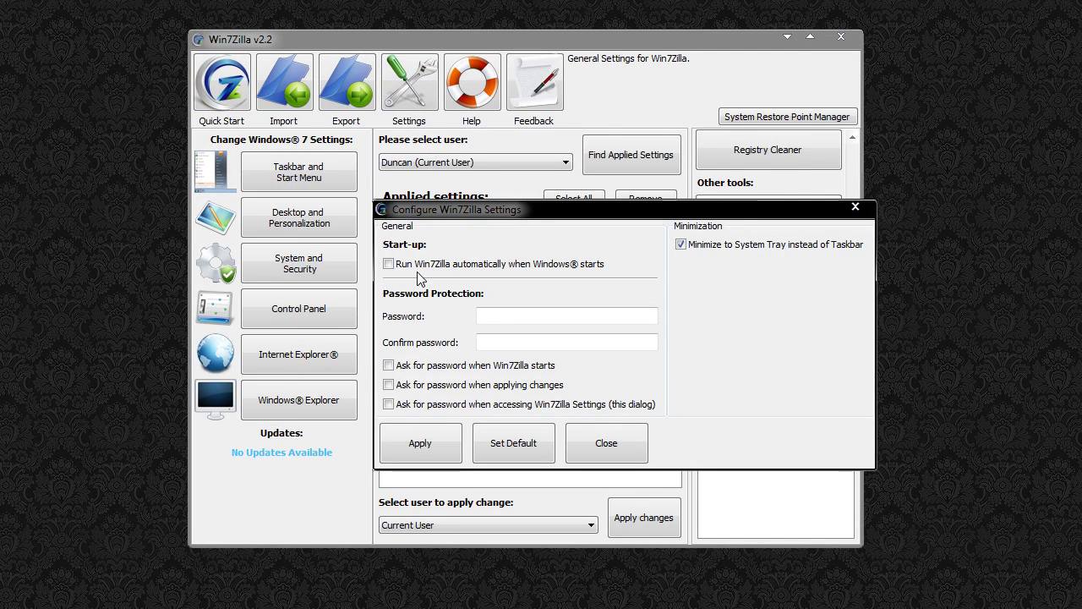
{"action": "left_click", "coordinate": [596, 449]}
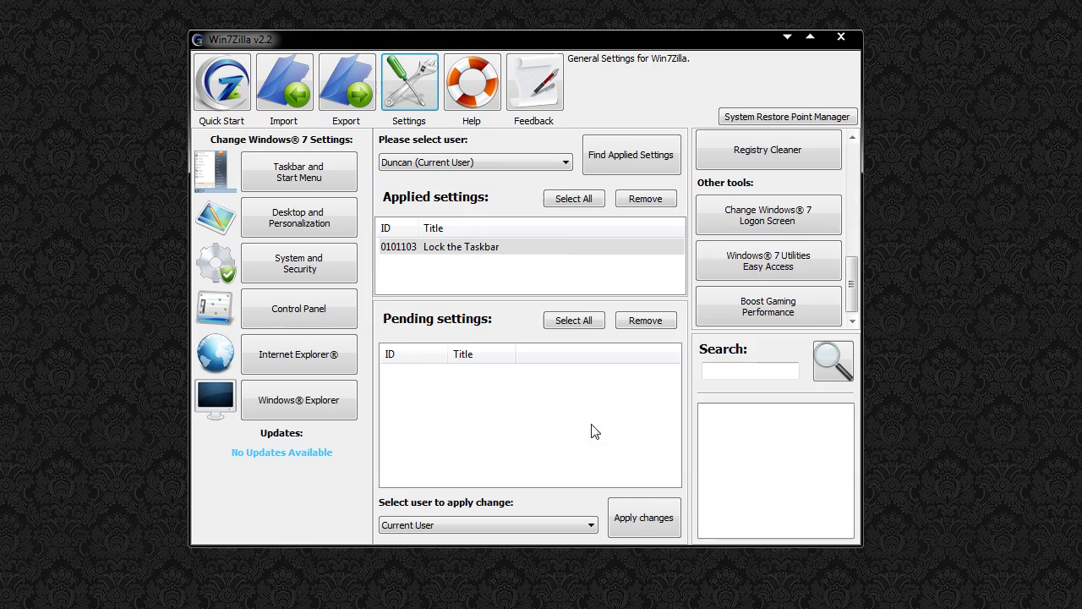
{"action": "left_click", "coordinate": [465, 89]}
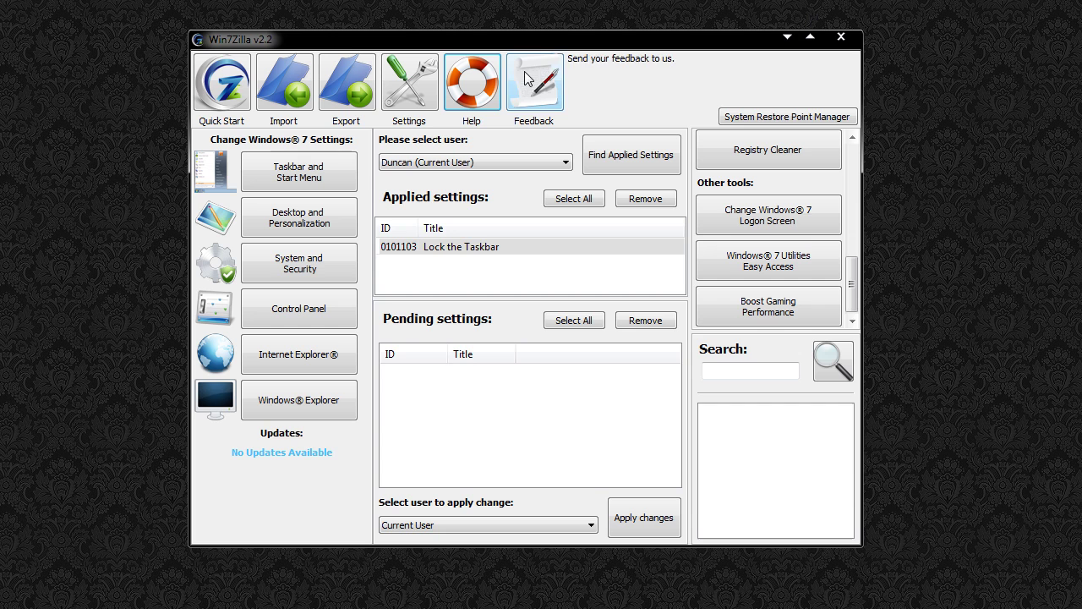
Step: Scroll through the system restore points, close the manager, and begin a settings keyword search
{"action": "left_click", "coordinate": [784, 120]}
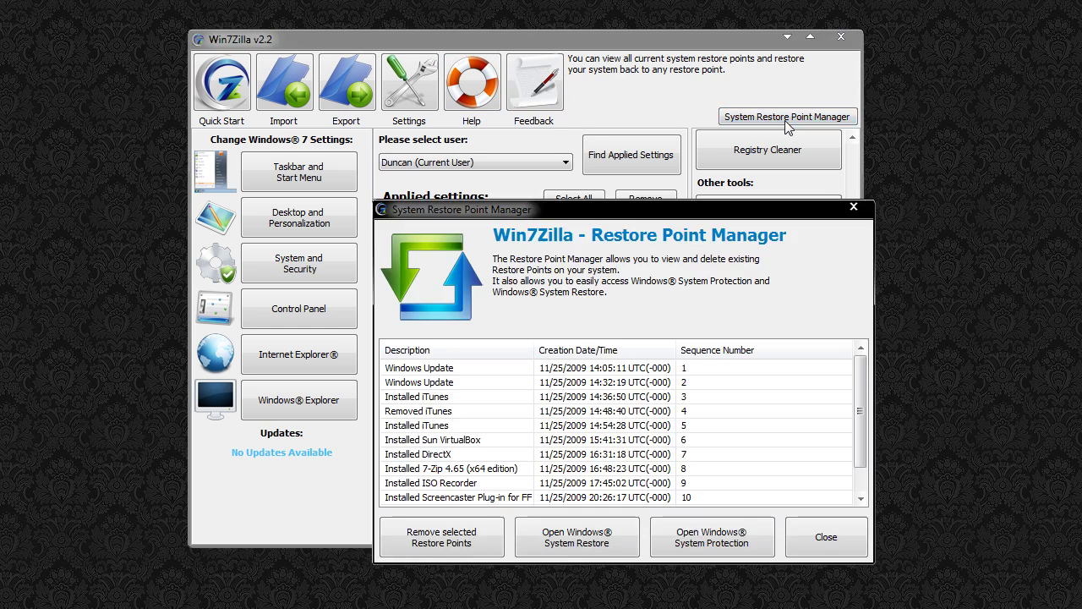
{"action": "scroll", "coordinate": [862, 414], "scroll_direction": "down", "scroll_amount": 1}
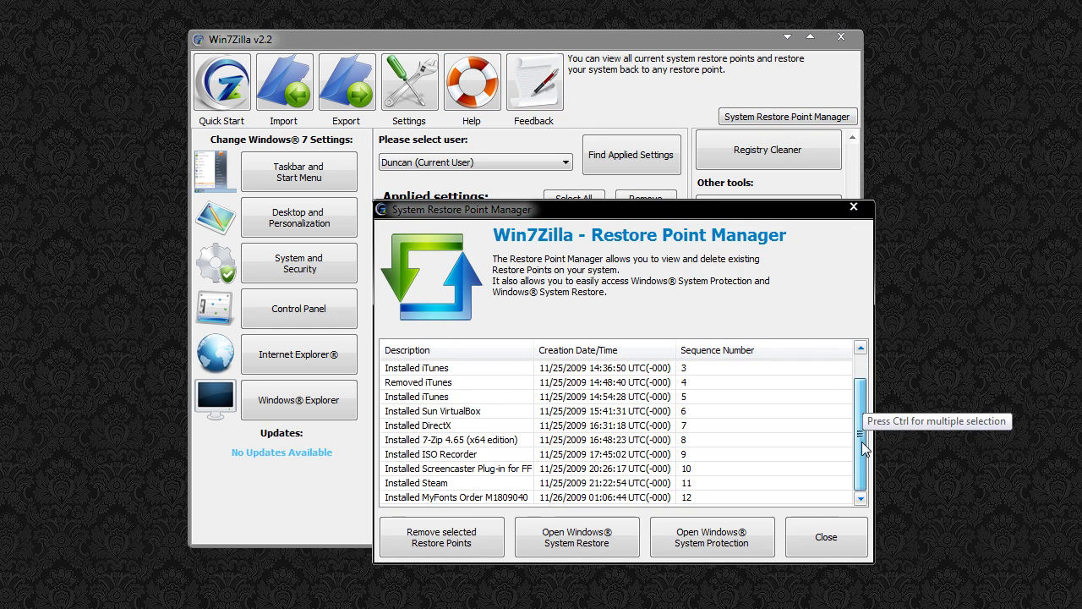
{"action": "scroll", "coordinate": [863, 415], "scroll_direction": "up", "scroll_amount": 1}
{"action": "left_click", "coordinate": [859, 209]}
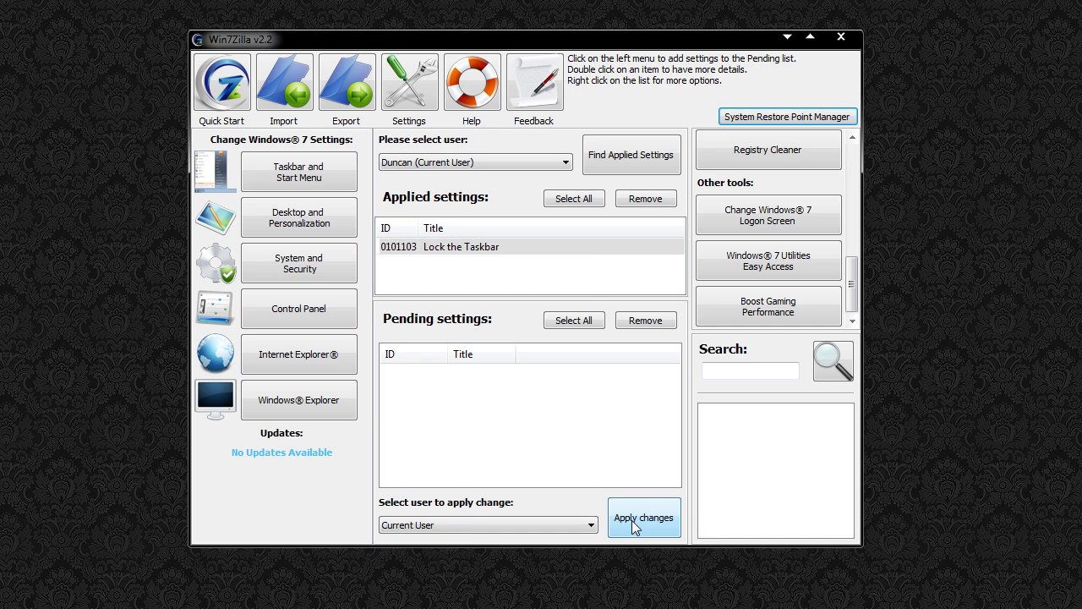
{"action": "left_click_drag", "start_coordinate": [853, 283], "coordinate": [858, 169]}
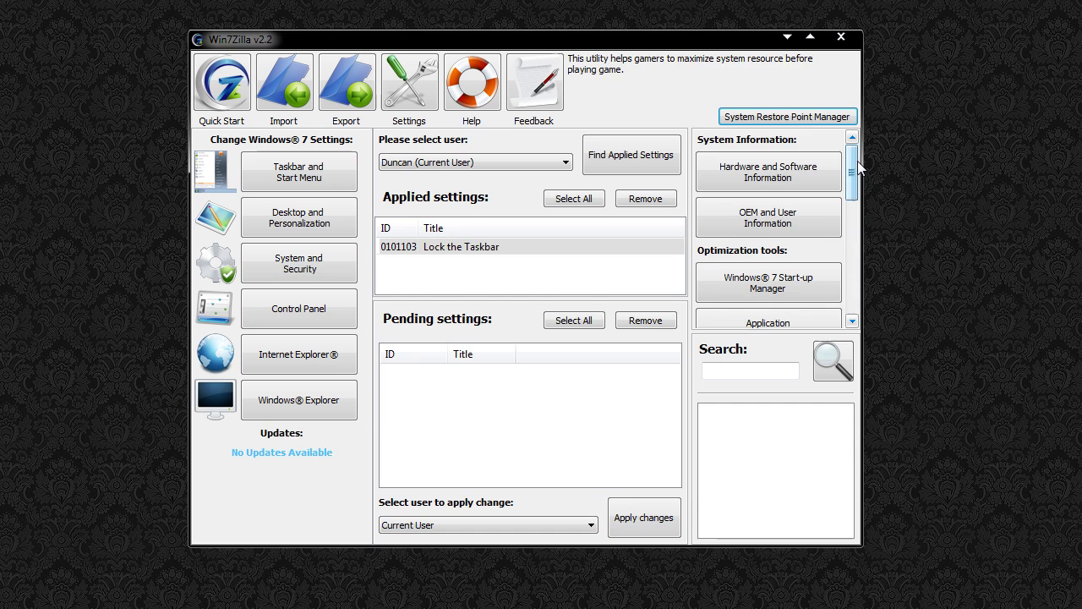
{"action": "left_click", "coordinate": [756, 372]}
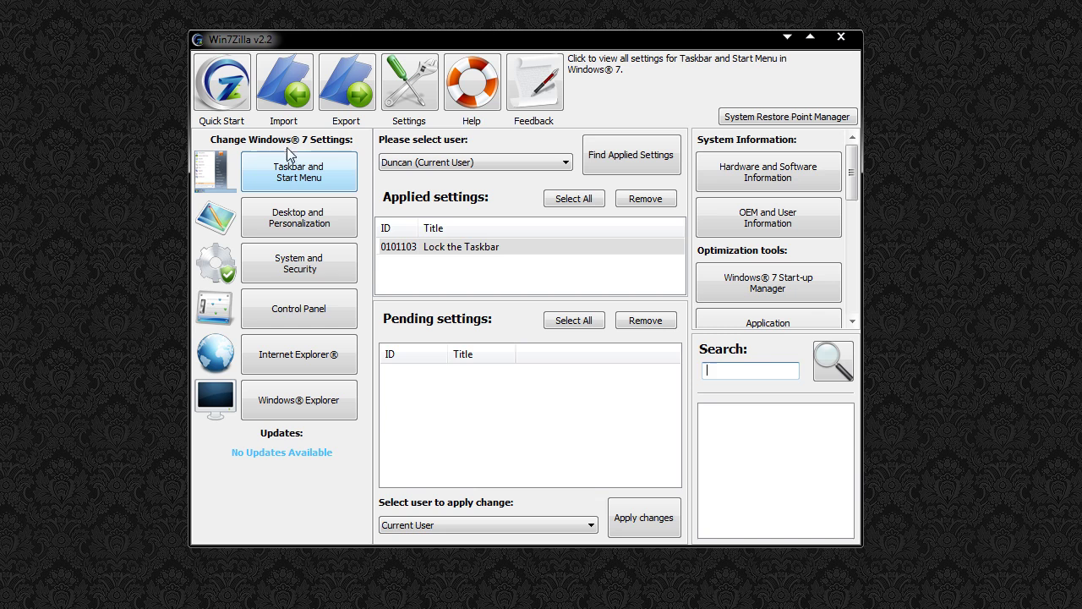
Step: Review taskbar settings details: pinned programs, context menus, Clock, Action Centre, Network, Battery, Volume, toolbars
{"action": "left_click", "coordinate": [305, 174]}
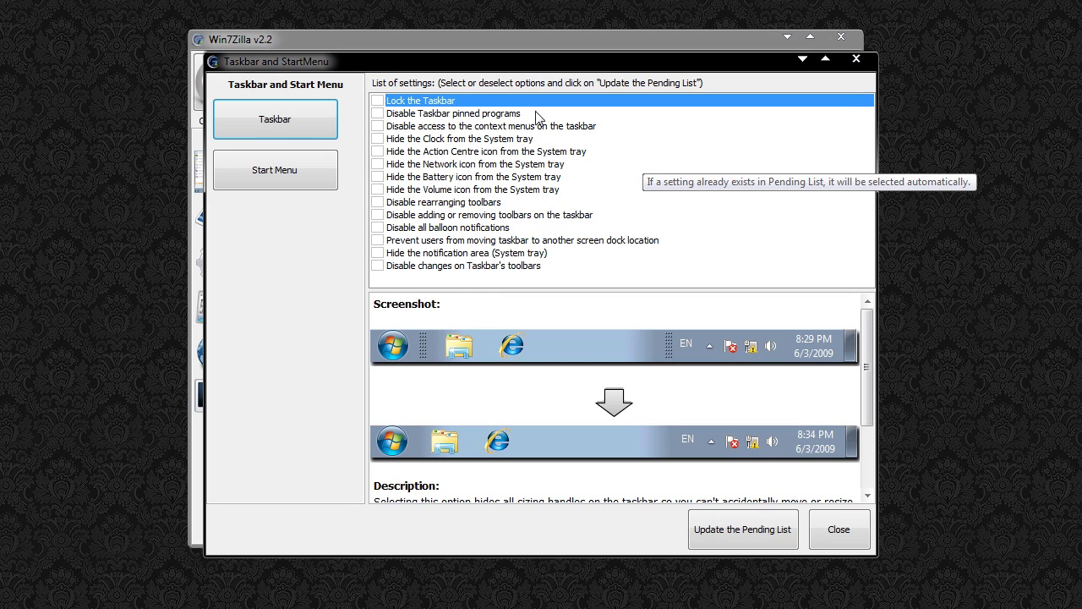
{"action": "left_click", "coordinate": [498, 115]}
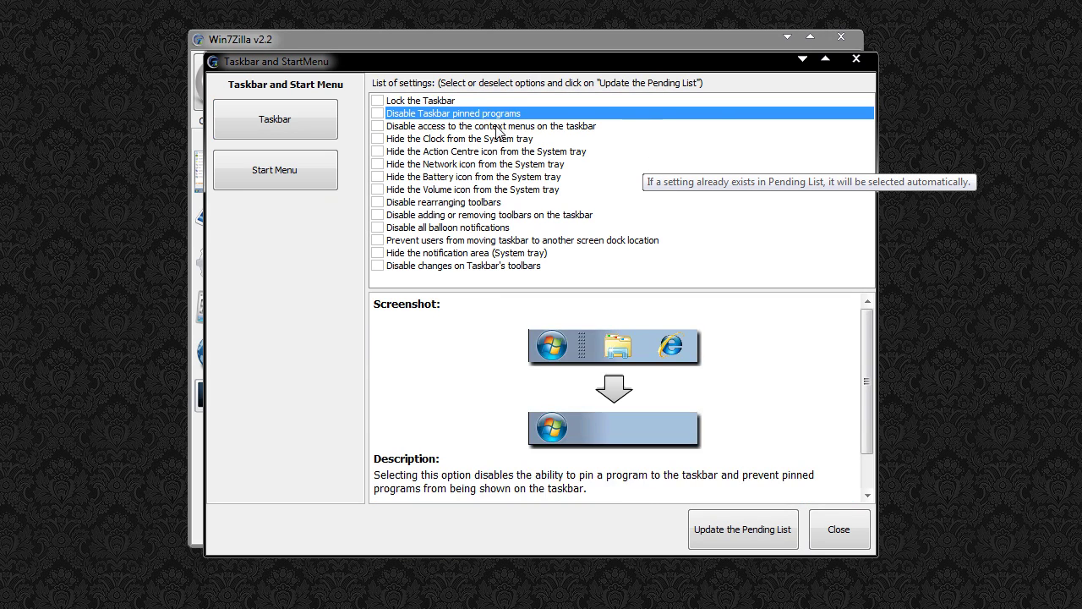
{"action": "left_click", "coordinate": [496, 127]}
{"action": "left_click", "coordinate": [495, 140]}
{"action": "left_click", "coordinate": [490, 153]}
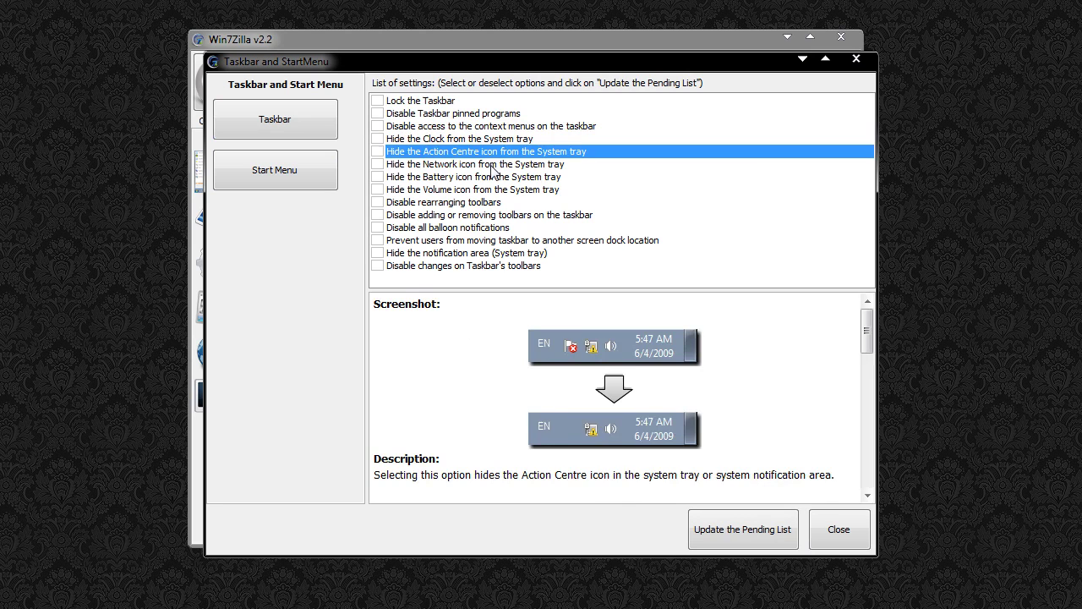
{"action": "left_click", "coordinate": [494, 165]}
{"action": "mouse_move", "coordinate": [867, 334]}
{"action": "left_mouse_down"}
{"action": "mouse_move", "coordinate": [865, 473]}
{"action": "mouse_move", "coordinate": [869, 332]}
{"action": "left_mouse_up"}
{"action": "left_click", "coordinate": [507, 177]}
{"action": "left_click", "coordinate": [511, 189]}
{"action": "left_click", "coordinate": [443, 202]}
Step: Look over the Start Menu settings list, then close the Taskbar and Start Menu window
{"action": "left_click", "coordinate": [286, 166]}
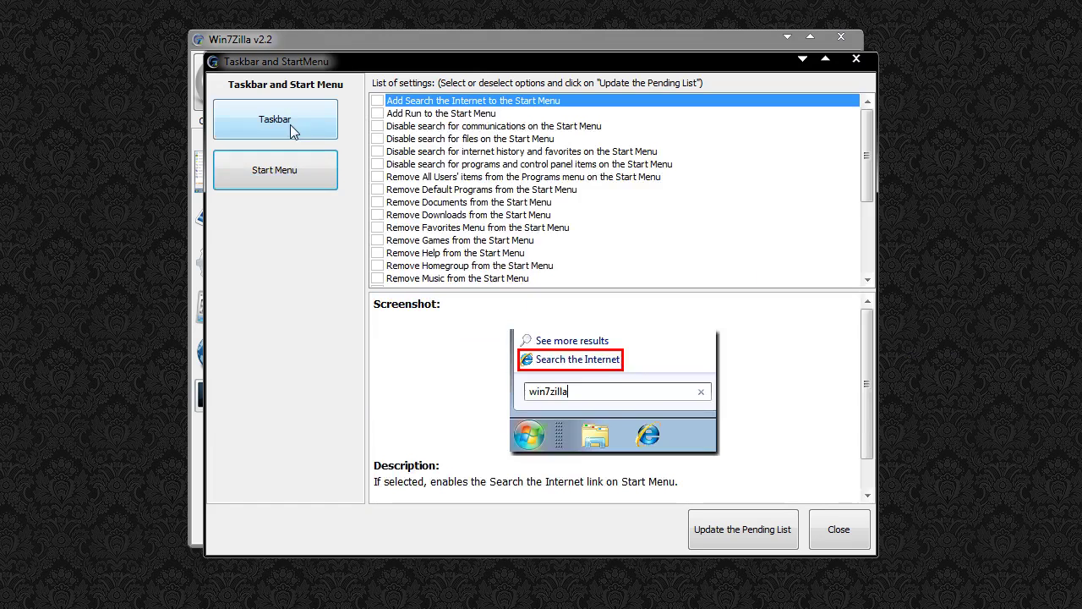
{"action": "left_click_drag", "start_coordinate": [871, 136], "coordinate": [864, 511]}
{"action": "left_click", "coordinate": [858, 520]}
Step: Check the Desktop and Personalization settings list, then close it
{"action": "left_click", "coordinate": [300, 217]}
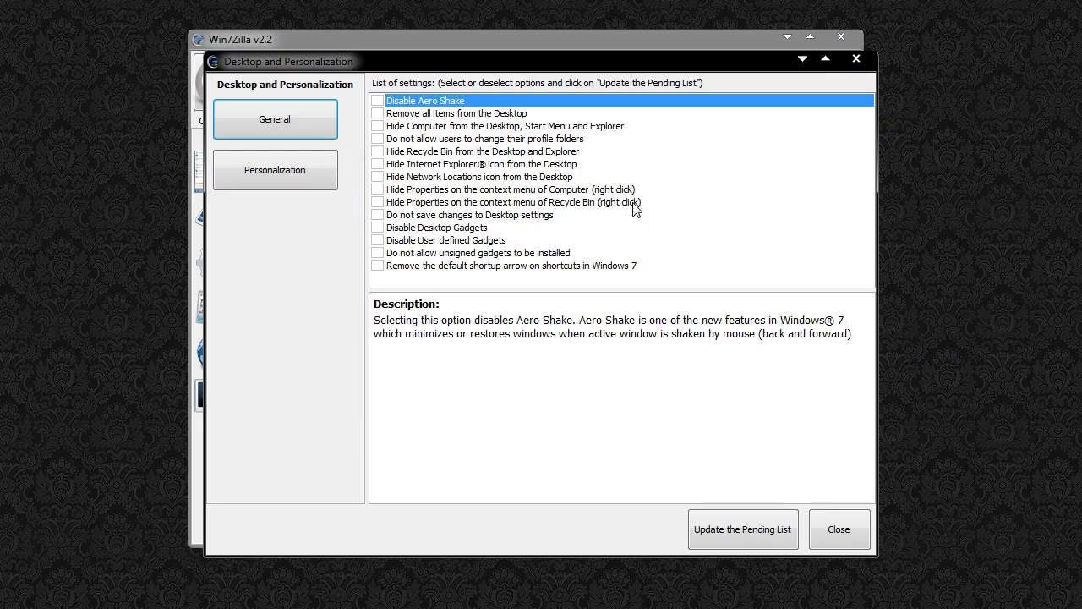
{"action": "left_click", "coordinate": [304, 172]}
{"action": "left_click", "coordinate": [825, 525]}
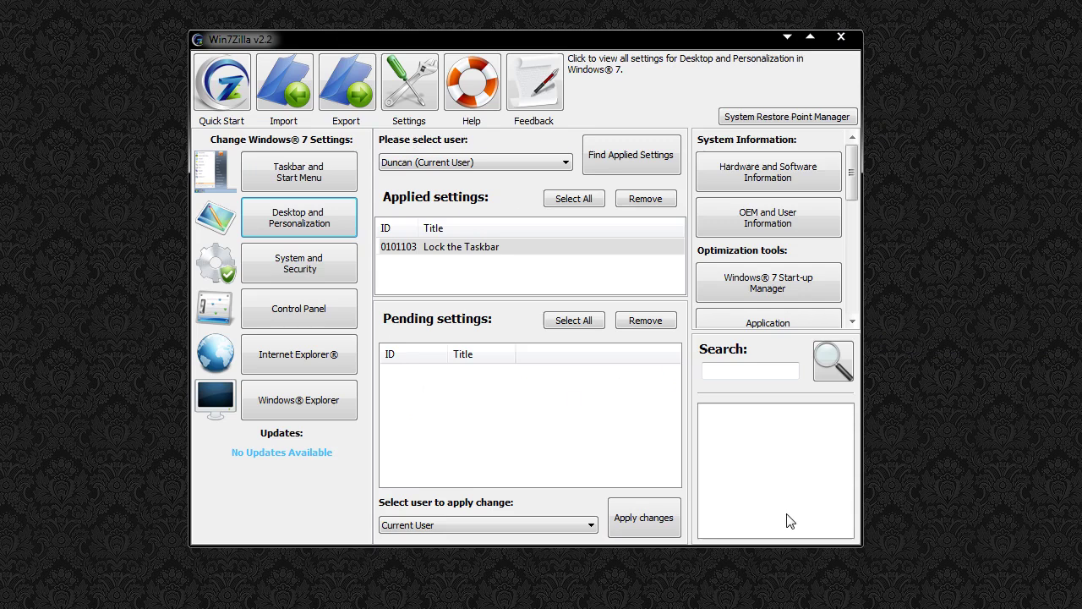
Step: Browse System and Security's Backup and Restore, general, and Windows Update settings, then close it
{"action": "left_click", "coordinate": [298, 269]}
{"action": "left_click", "coordinate": [278, 179]}
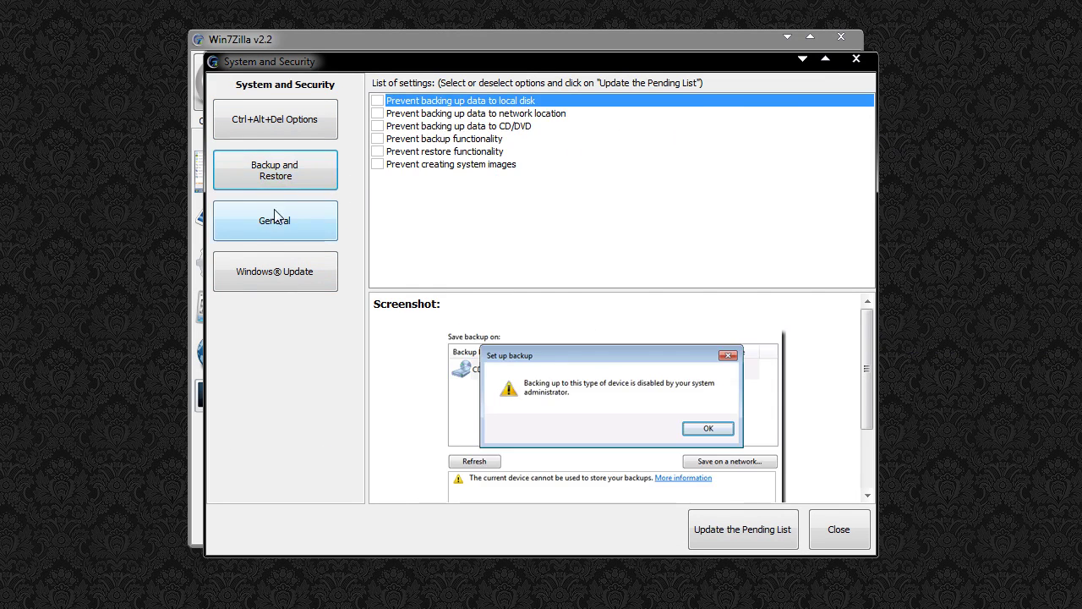
{"action": "left_click", "coordinate": [273, 224]}
{"action": "left_click", "coordinate": [264, 269]}
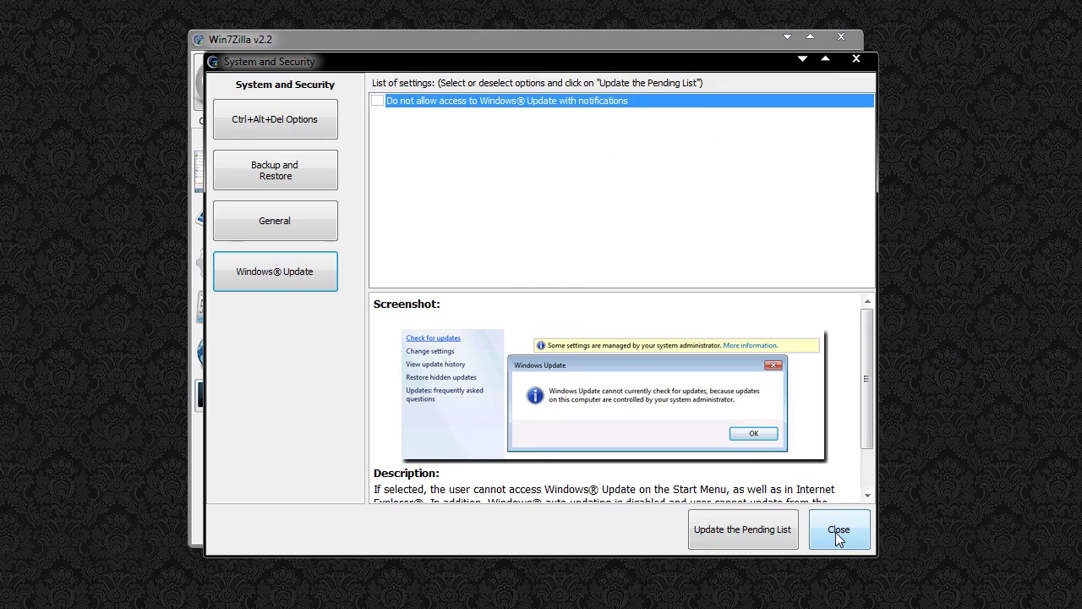
{"action": "left_click", "coordinate": [836, 532]}
Step: Browse Control Panel's Regional and Language, general, and hide-items settings, then close it
{"action": "left_click", "coordinate": [271, 320]}
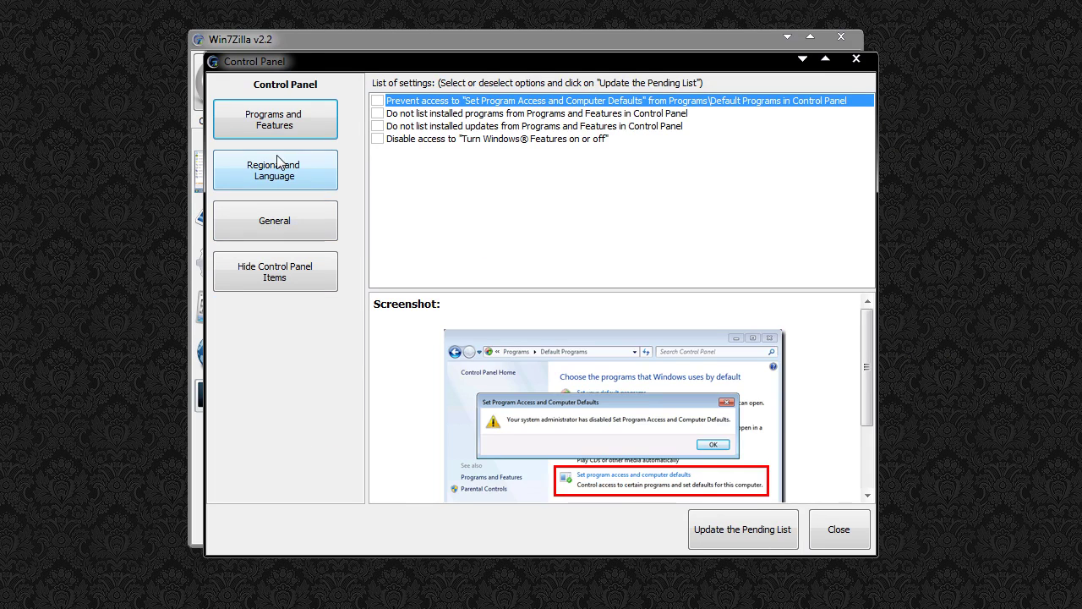
{"action": "left_click", "coordinate": [276, 164]}
{"action": "left_click", "coordinate": [271, 219]}
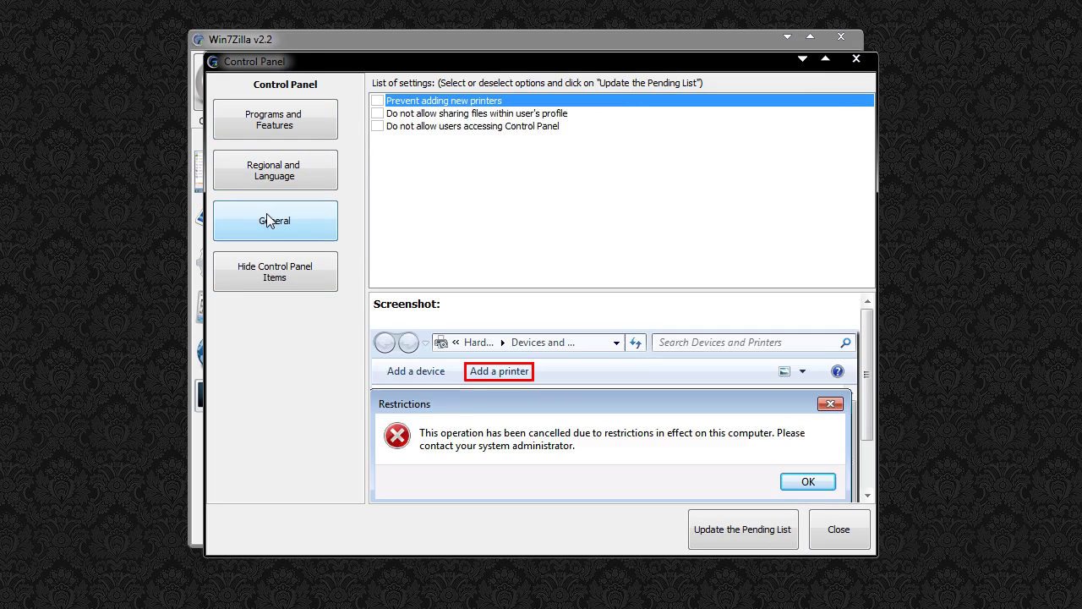
{"action": "left_click", "coordinate": [265, 267]}
{"action": "scroll", "coordinate": [879, 131], "scroll_direction": "down", "scroll_amount": 15}
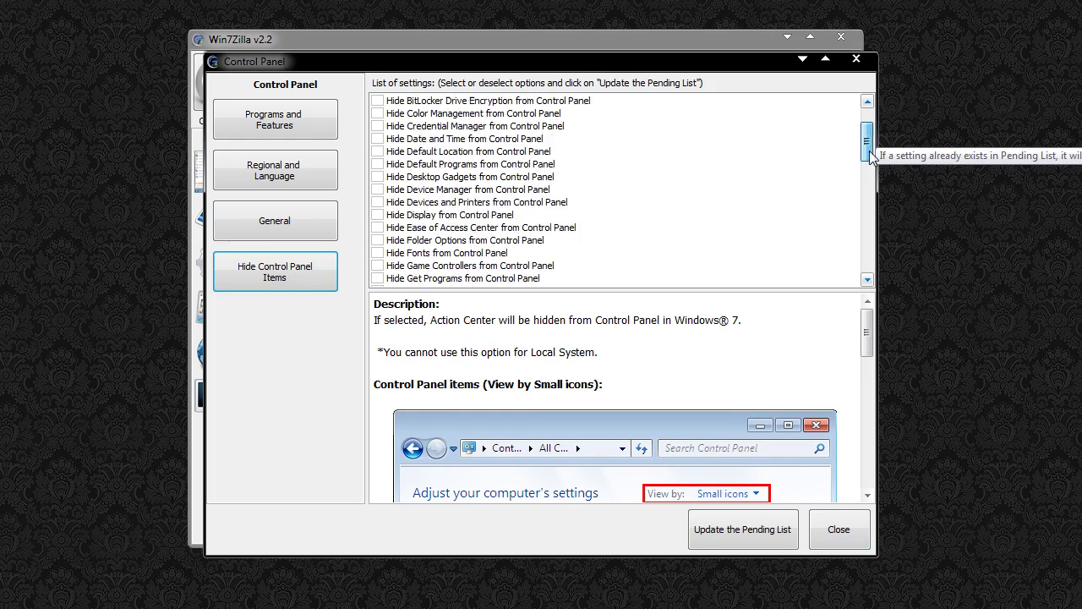
{"action": "left_click", "coordinate": [841, 534]}
Step: Browse Internet Explorer's Accelerators, InPrivate, and toolbar settings, then close it
{"action": "left_click", "coordinate": [313, 358]}
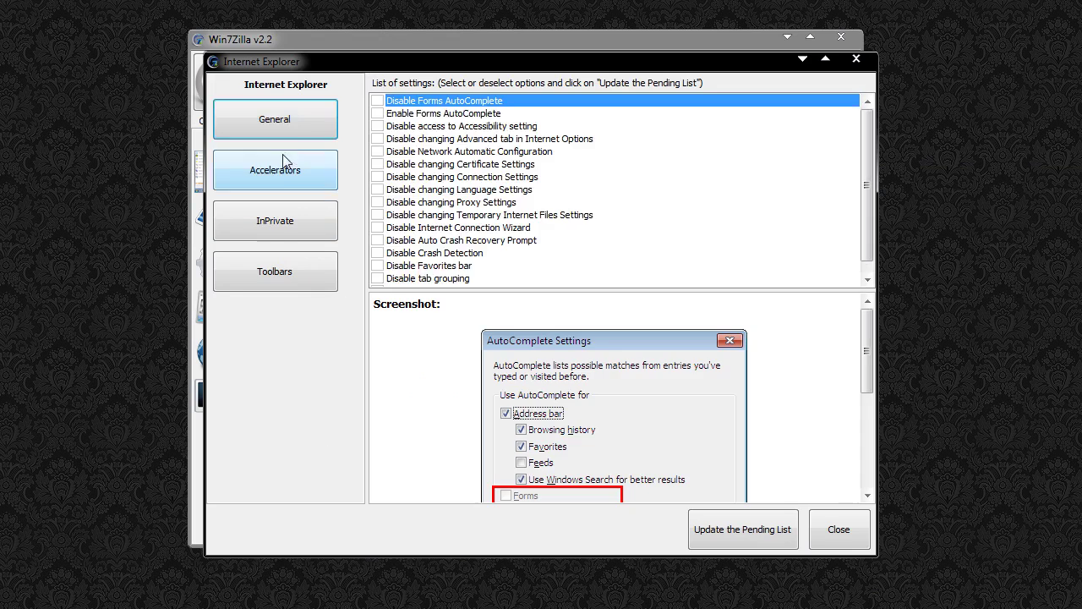
{"action": "left_click", "coordinate": [283, 169]}
{"action": "left_click", "coordinate": [284, 218]}
{"action": "left_click", "coordinate": [281, 269]}
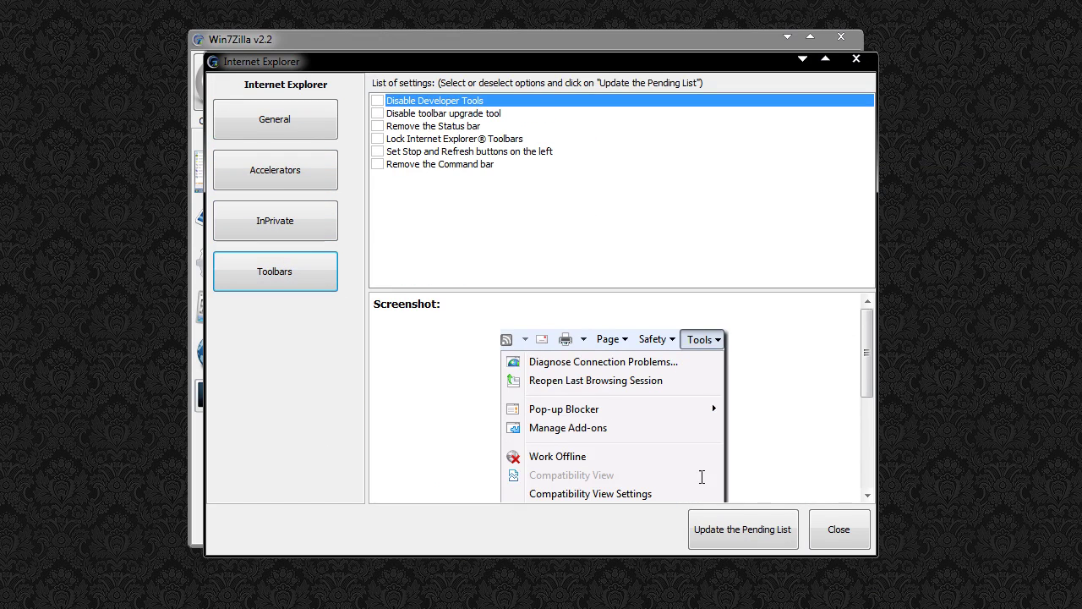
{"action": "left_click", "coordinate": [850, 548]}
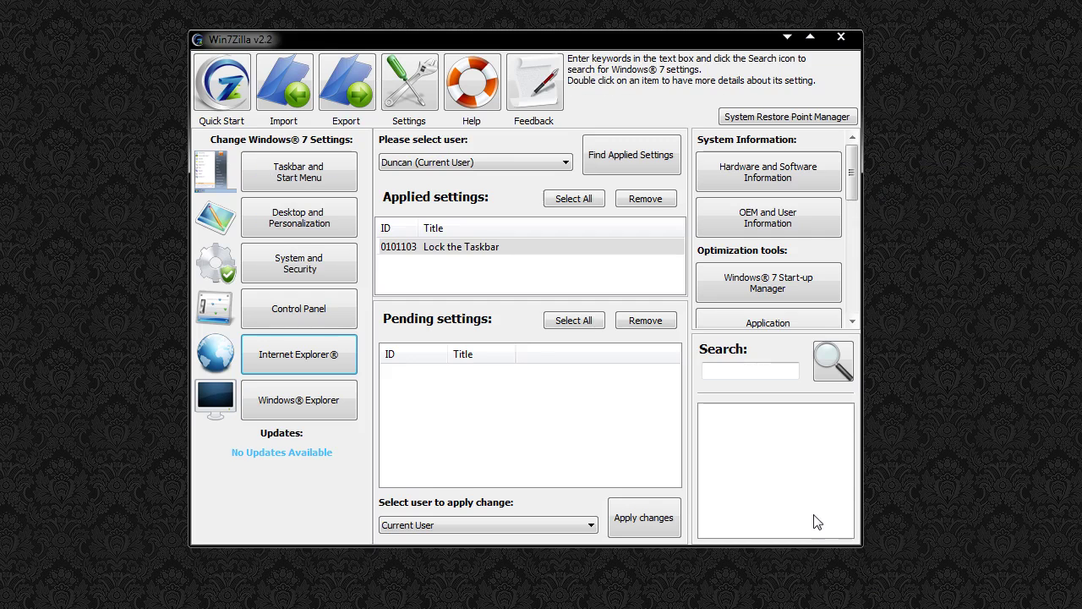
Step: View the Windows Explorer tweaks, such as removing CD burning, then close the window
{"action": "left_click", "coordinate": [292, 396]}
{"action": "left_click", "coordinate": [271, 167]}
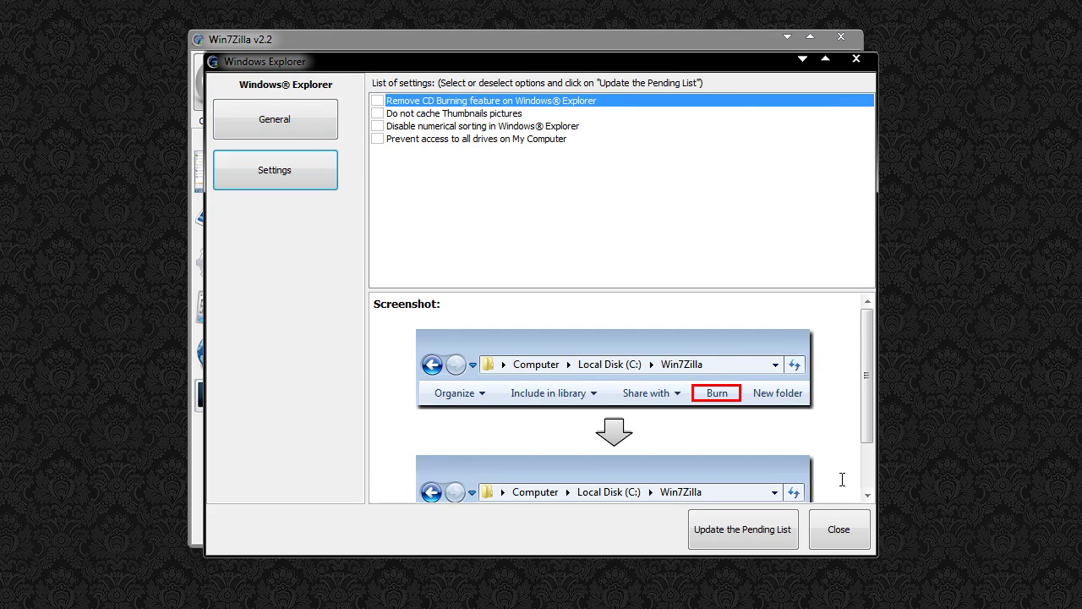
{"action": "left_click", "coordinate": [841, 532]}
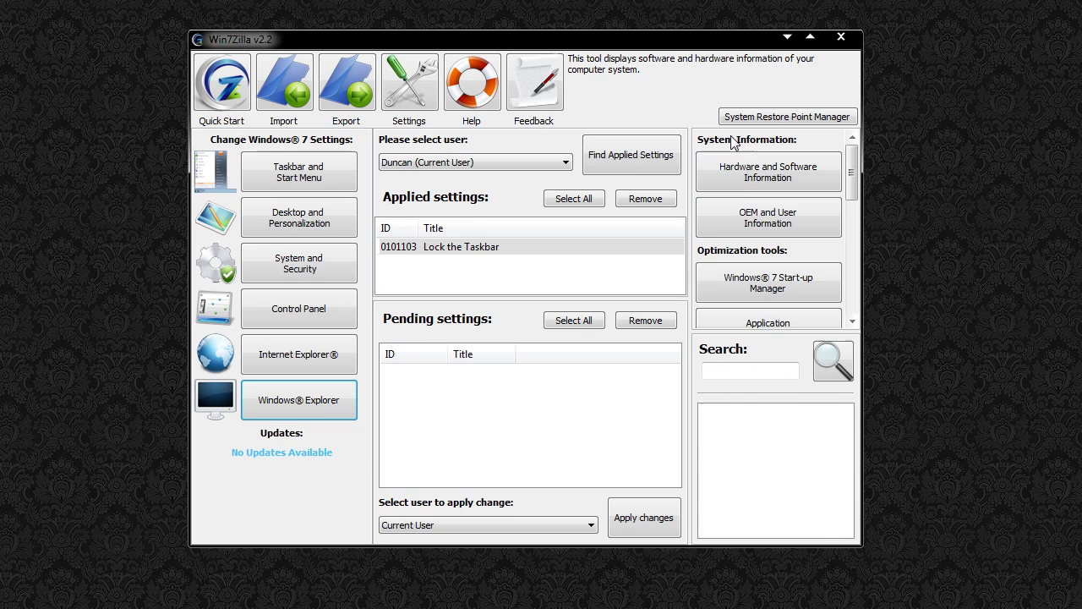
{"action": "mouse_move", "coordinate": [853, 165]}
{"action": "left_mouse_down"}
{"action": "mouse_move", "coordinate": [853, 286]}
{"action": "mouse_move", "coordinate": [860, 157]}
{"action": "left_mouse_up"}
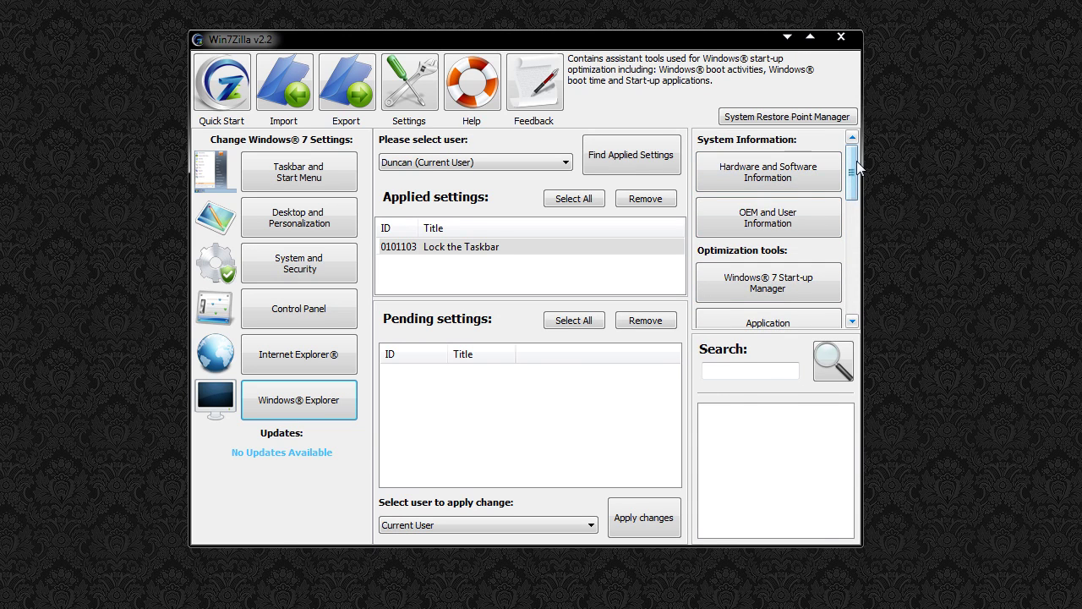
{"action": "left_click_drag", "start_coordinate": [856, 166], "coordinate": [859, 139]}
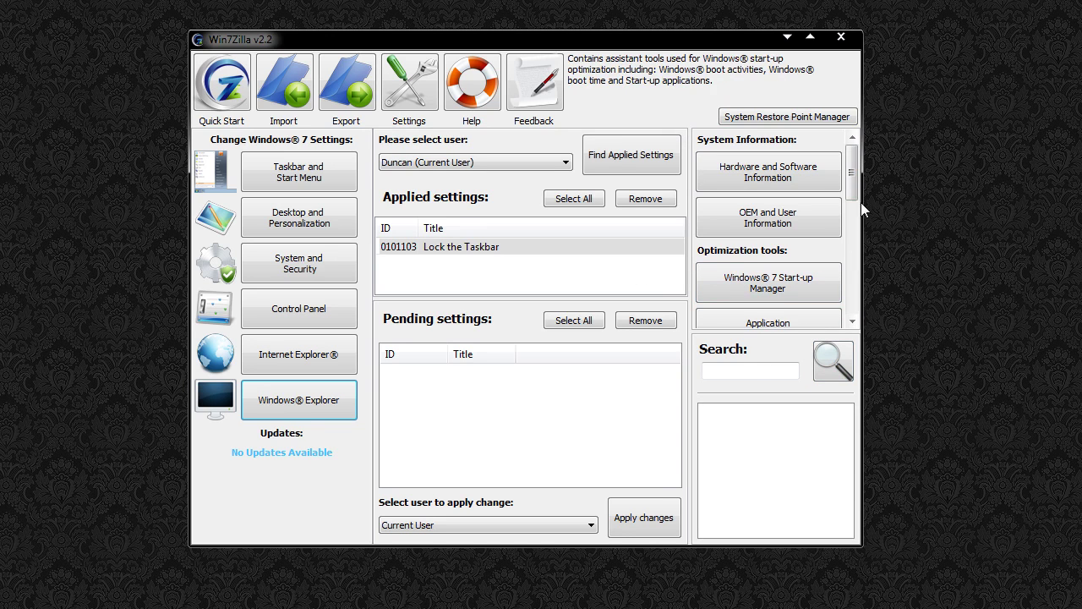
{"action": "left_click", "coordinate": [775, 175]}
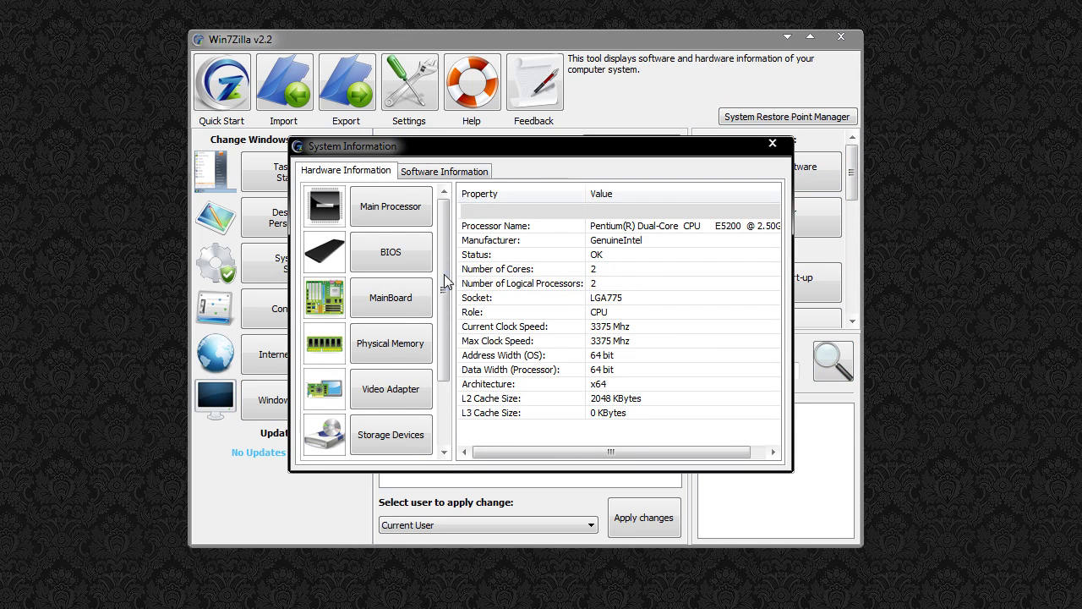
{"action": "left_click", "coordinate": [399, 255]}
{"action": "left_click", "coordinate": [382, 298]}
{"action": "left_click", "coordinate": [382, 347]}
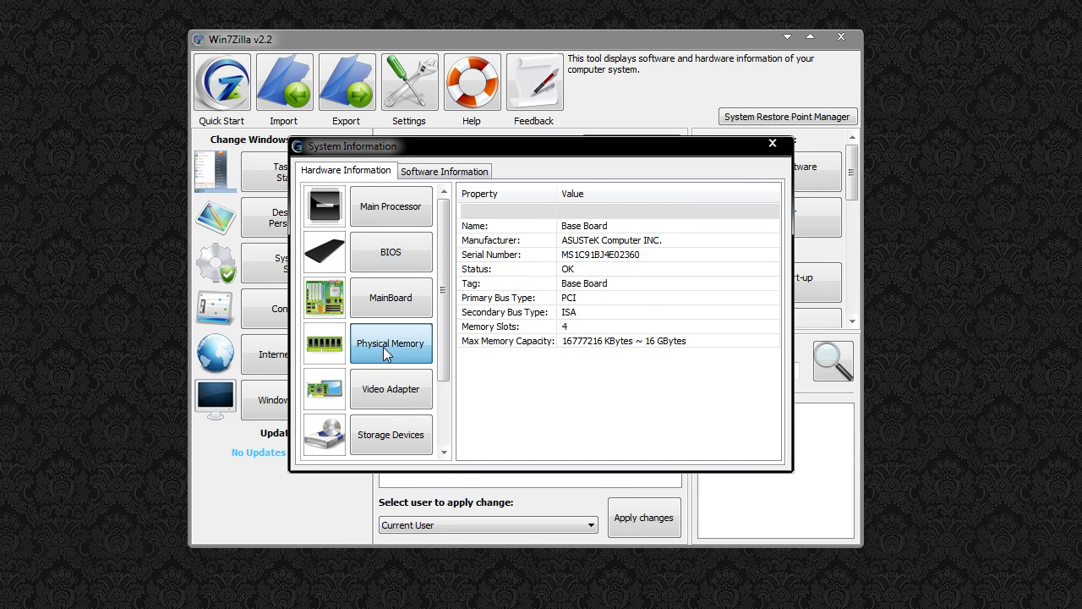
{"action": "left_click", "coordinate": [381, 389]}
{"action": "scroll", "coordinate": [450, 354], "scroll_direction": "down", "scroll_amount": 2}
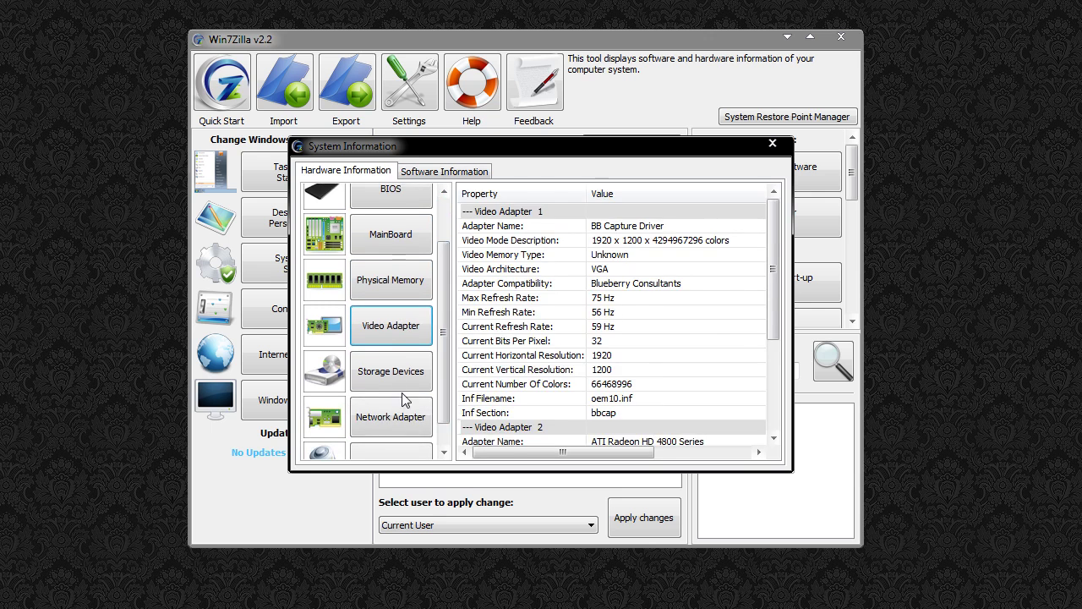
{"action": "left_click", "coordinate": [389, 373]}
{"action": "scroll", "coordinate": [452, 366], "scroll_direction": "down", "scroll_amount": 1}
{"action": "left_click", "coordinate": [420, 389]}
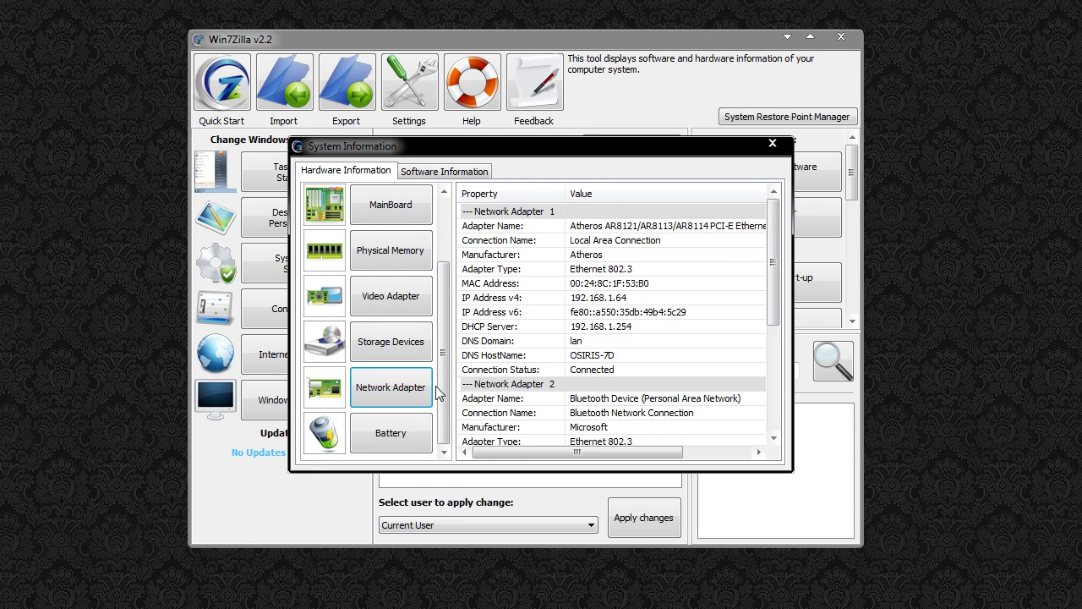
{"action": "left_click", "coordinate": [409, 434]}
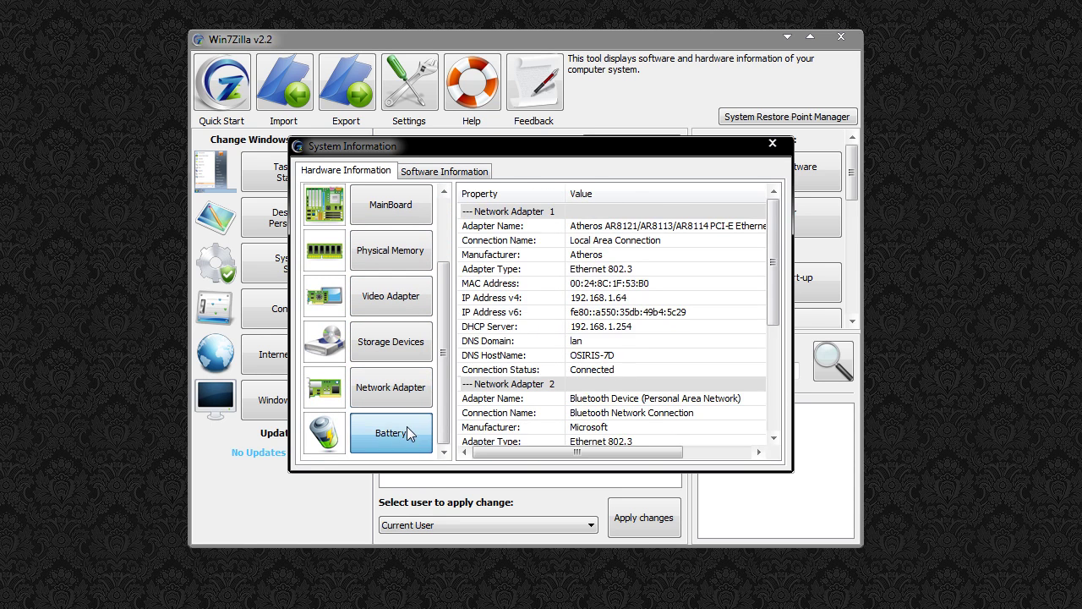
{"action": "left_click", "coordinate": [487, 173]}
{"action": "left_click", "coordinate": [357, 172]}
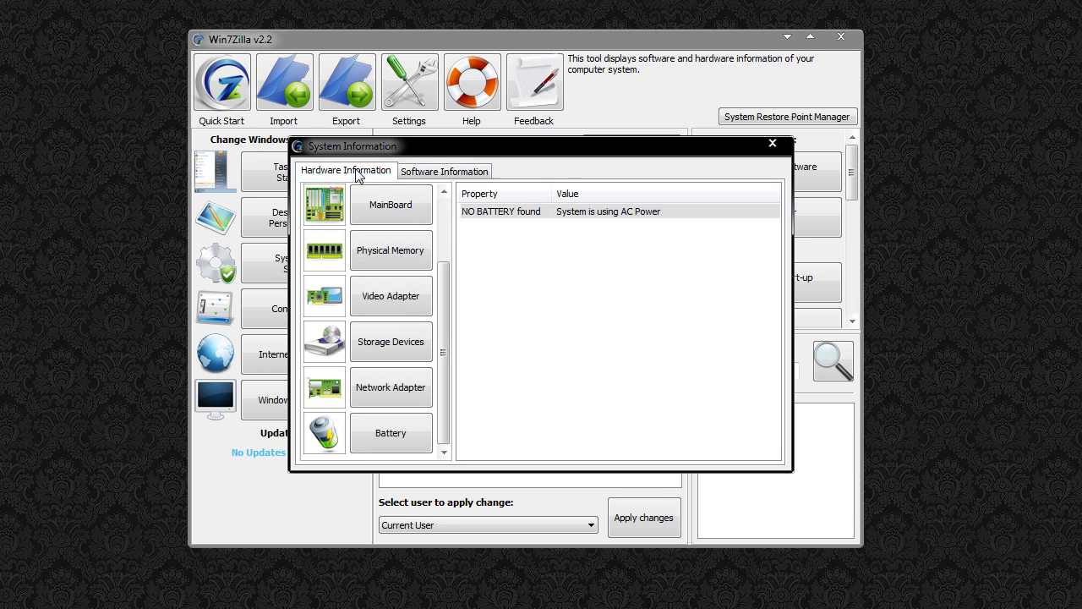
{"action": "left_click", "coordinate": [772, 143]}
{"action": "left_click_drag", "start_coordinate": [854, 178], "coordinate": [854, 216]}
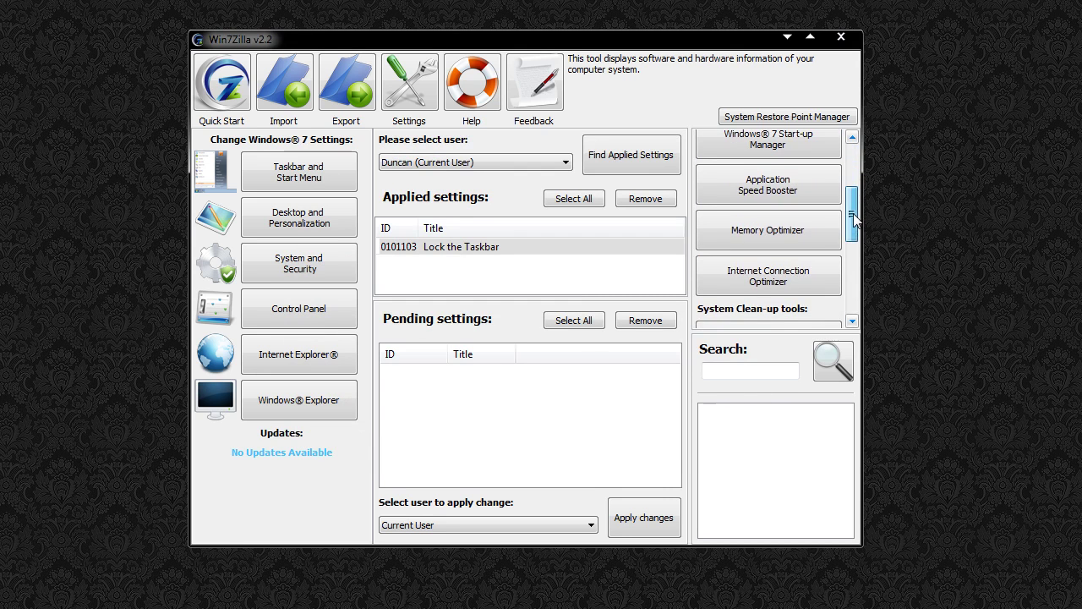
{"action": "left_click", "coordinate": [774, 195]}
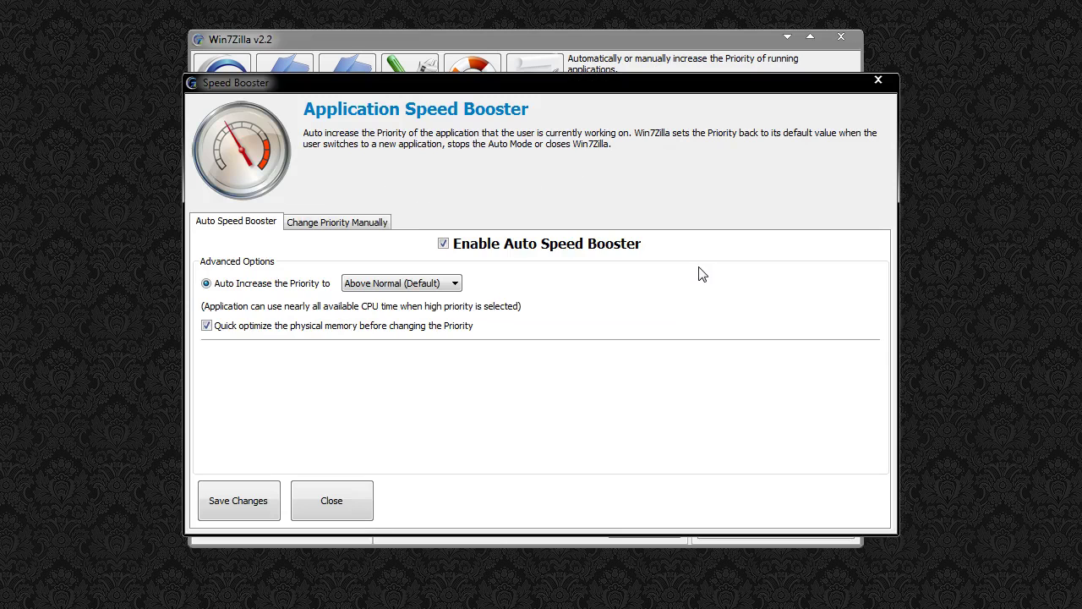
{"action": "left_click", "coordinate": [322, 220]}
{"action": "left_click", "coordinate": [801, 504]}
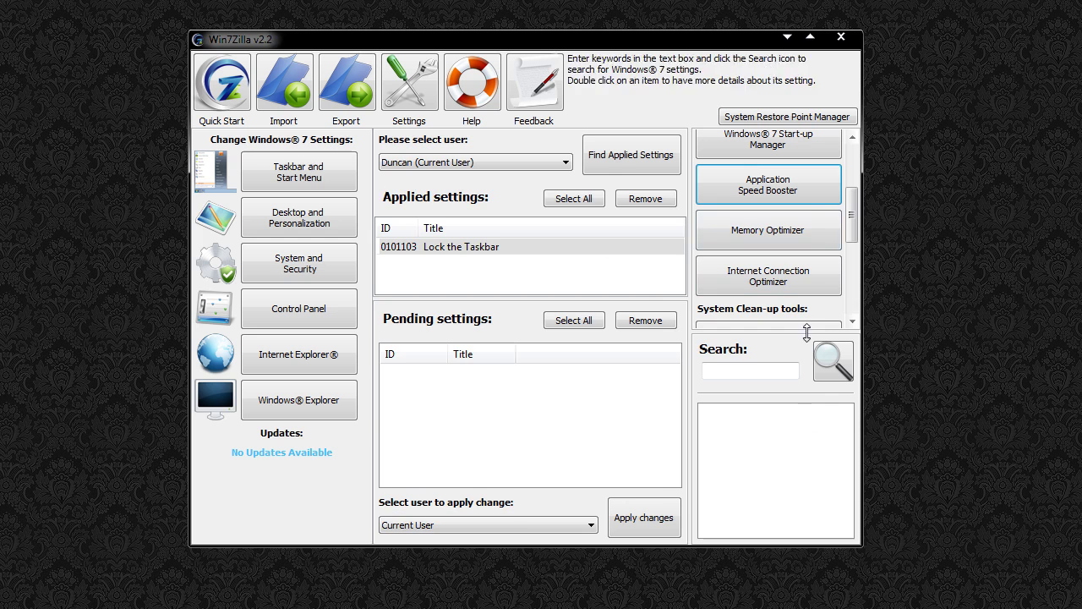
{"action": "left_click", "coordinate": [811, 223]}
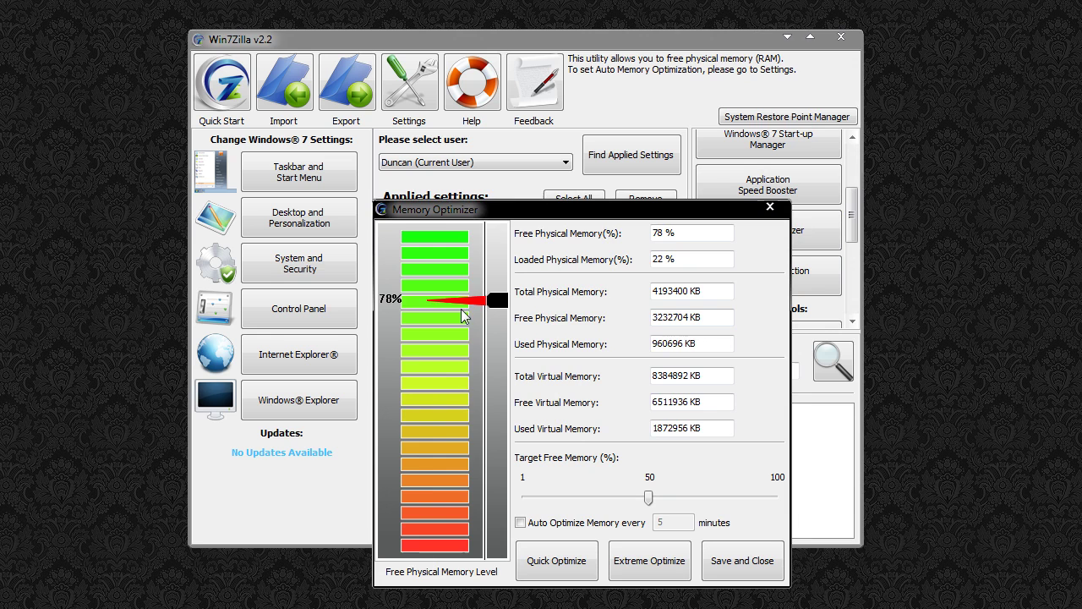
{"action": "left_click", "coordinate": [740, 561]}
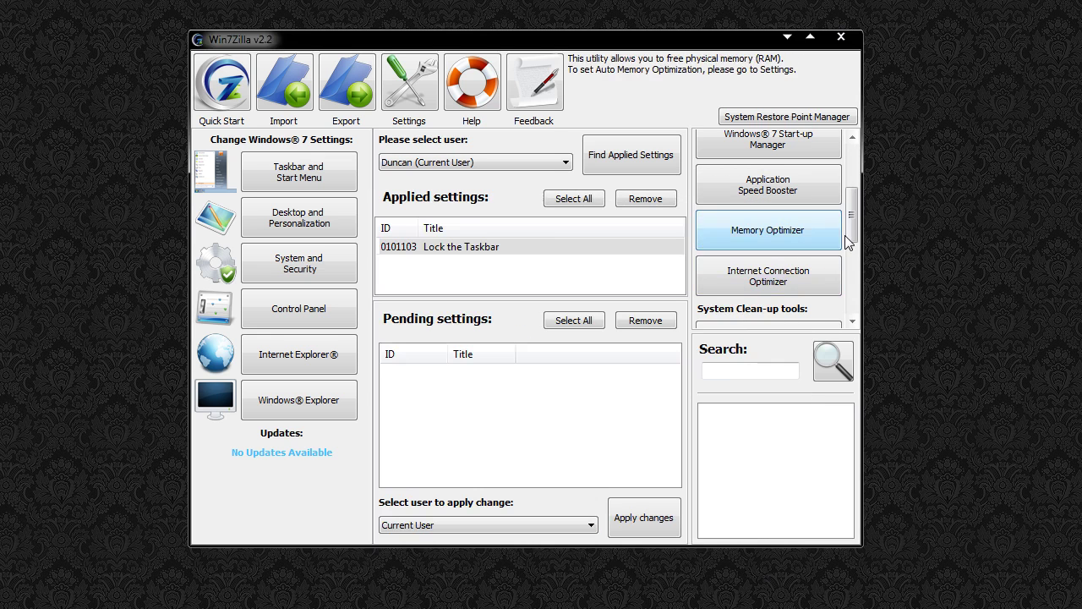
{"action": "scroll", "coordinate": [773, 232], "scroll_direction": "down", "scroll_amount": 3}
{"action": "left_click", "coordinate": [772, 230]}
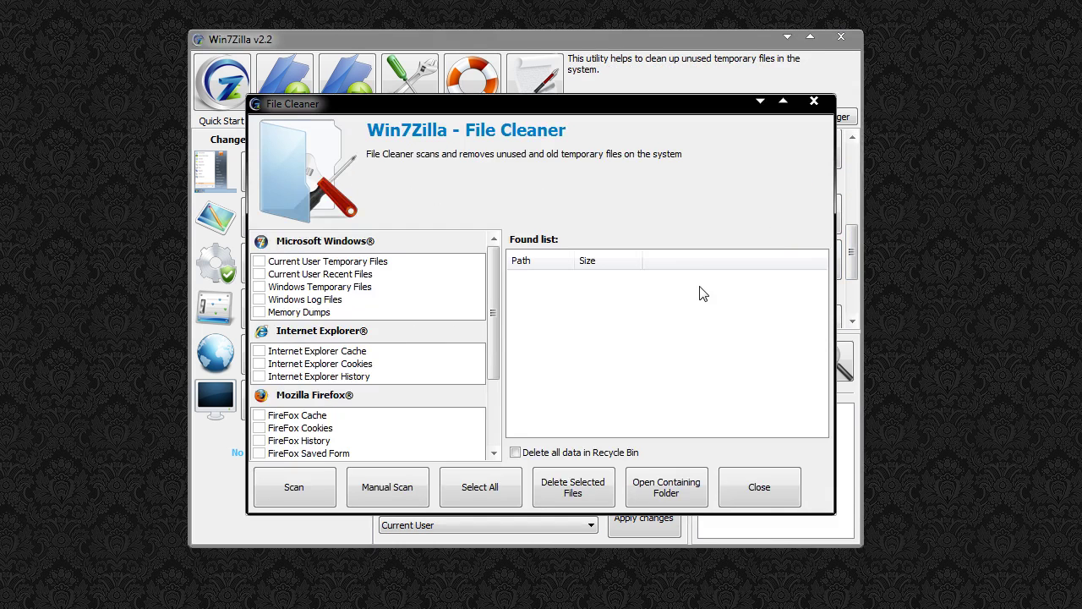
{"action": "left_click", "coordinate": [755, 490]}
{"action": "left_click", "coordinate": [761, 259]}
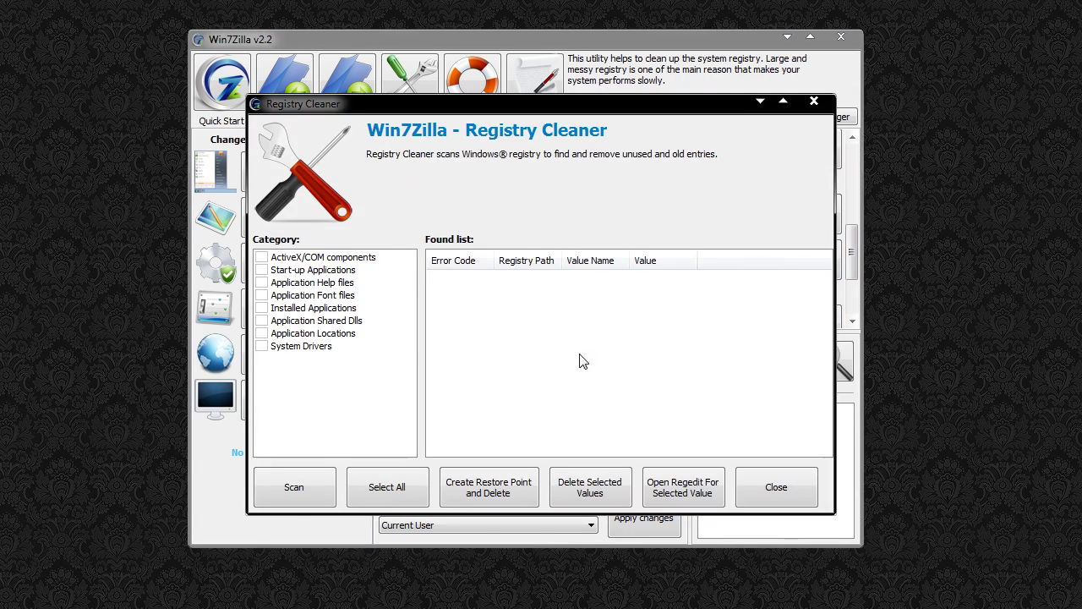
{"action": "left_click", "coordinate": [777, 487]}
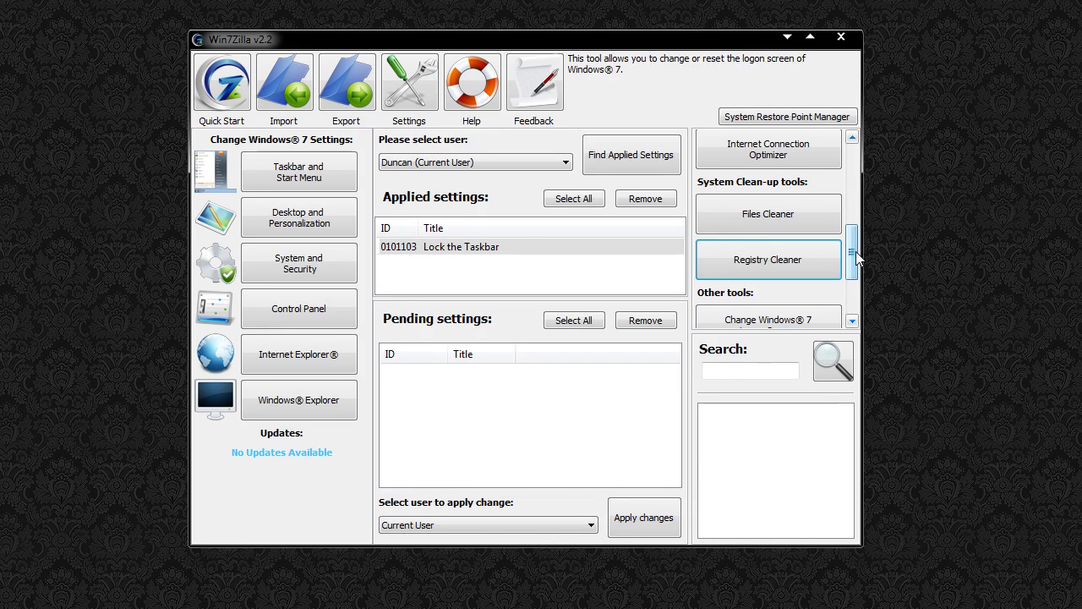
{"action": "left_click_drag", "start_coordinate": [854, 250], "coordinate": [853, 290]}
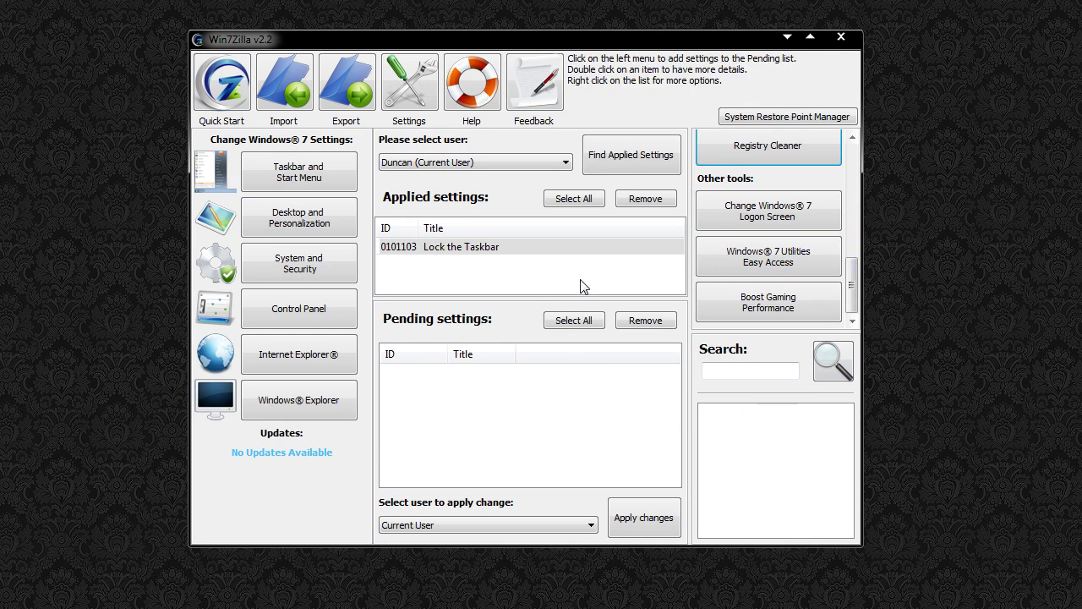
{"action": "left_click", "coordinate": [759, 302]}
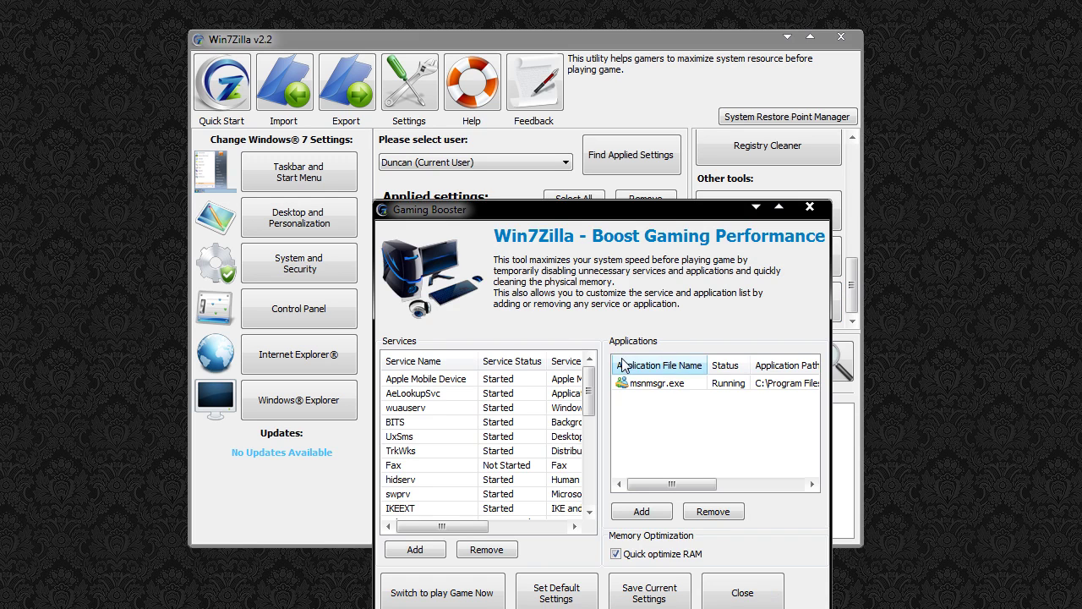
{"action": "left_click_drag", "start_coordinate": [609, 204], "coordinate": [564, 112]}
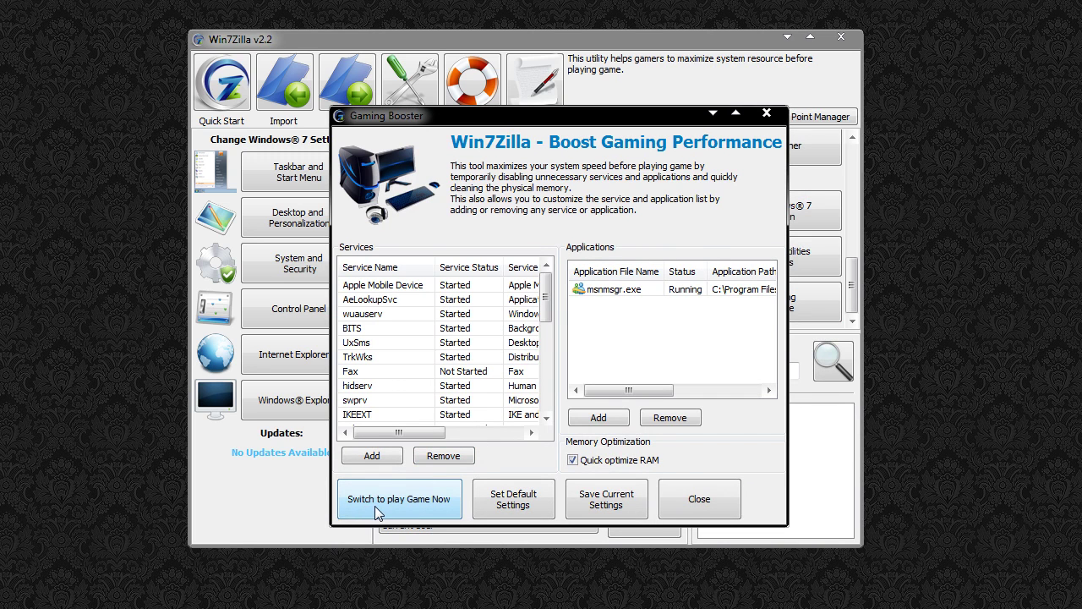
{"action": "left_click", "coordinate": [709, 503]}
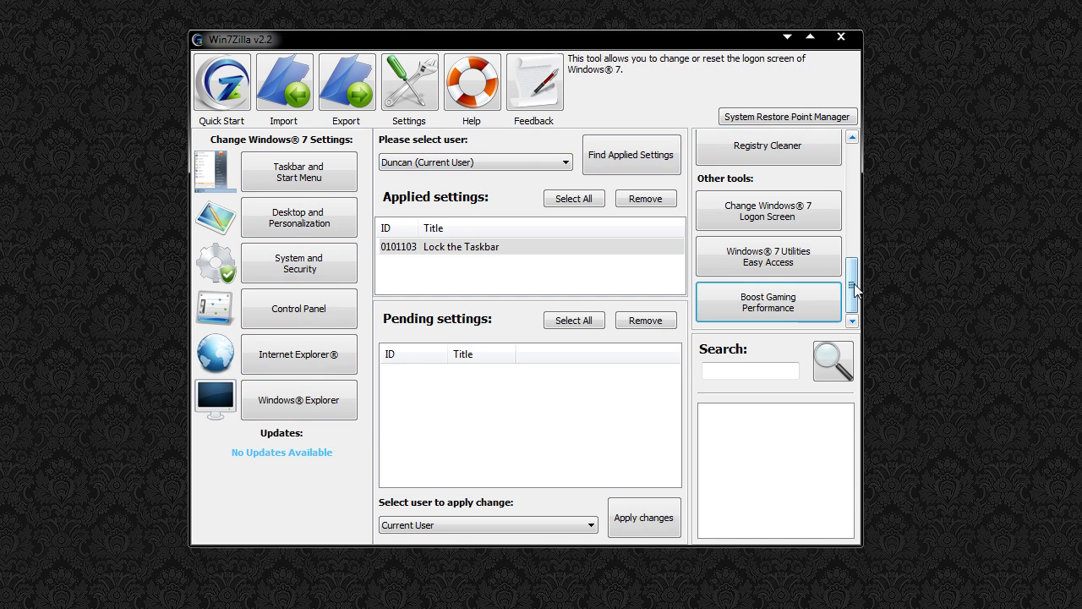
{"action": "left_click_drag", "start_coordinate": [852, 285], "coordinate": [854, 169]}
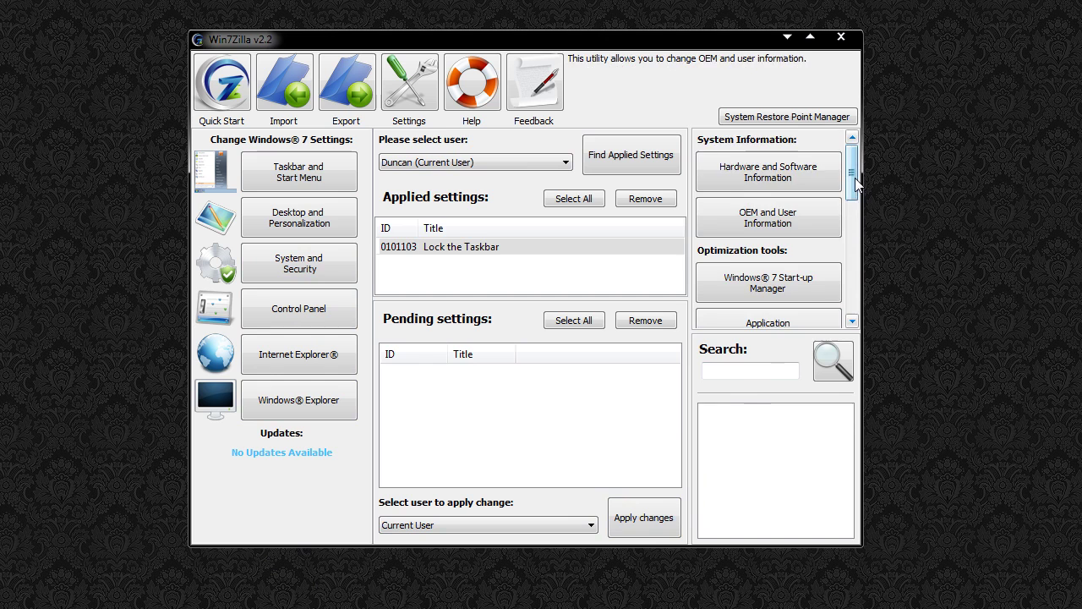
{"action": "left_click_drag", "start_coordinate": [854, 187], "coordinate": [860, 102]}
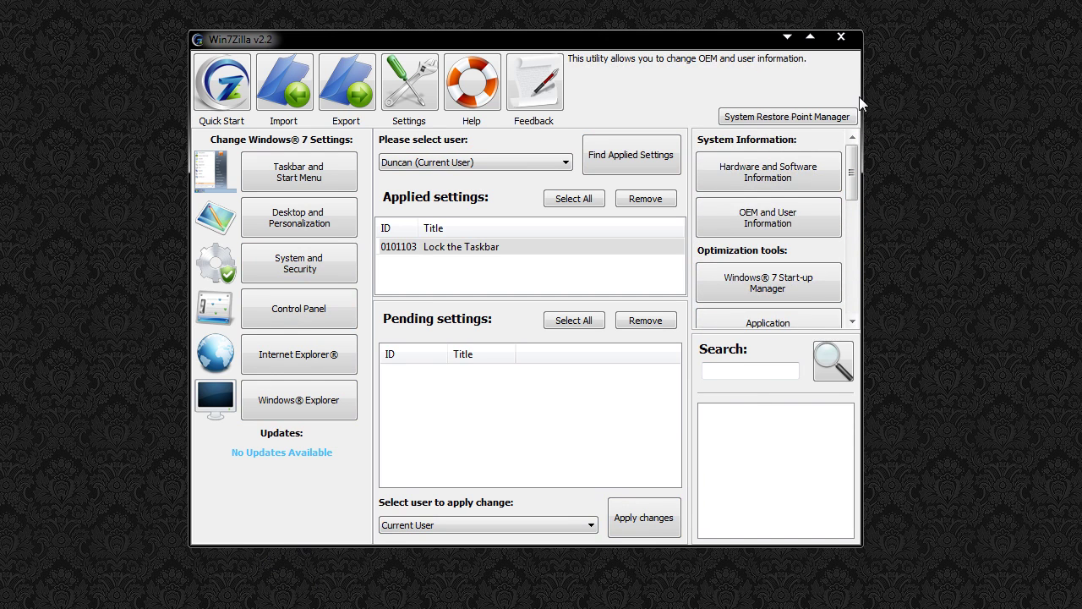